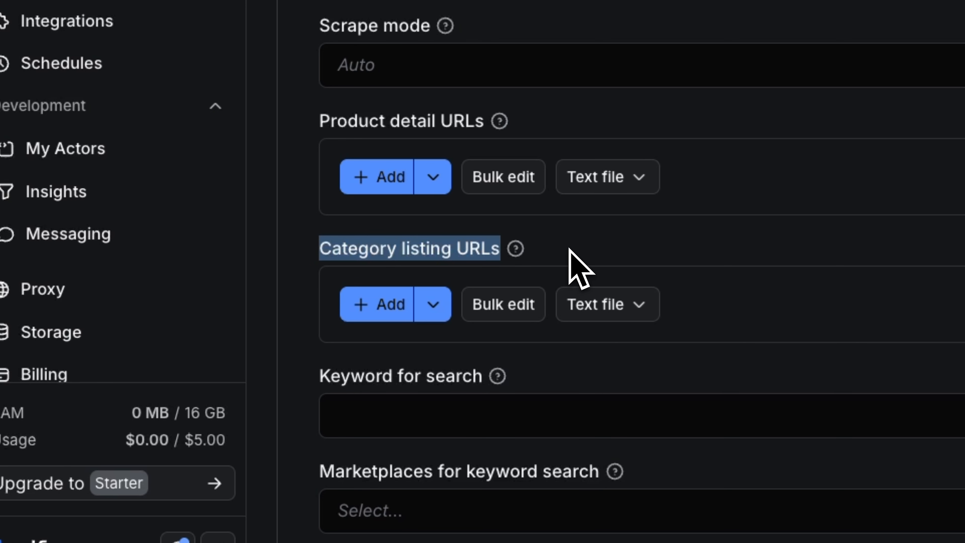
- Enter "bluetooth headphones" as the keyword for search in the scraper's product options
{"action": "scroll", "coordinate": [567, 254], "scroll_direction": "down", "scroll_amount": 1}
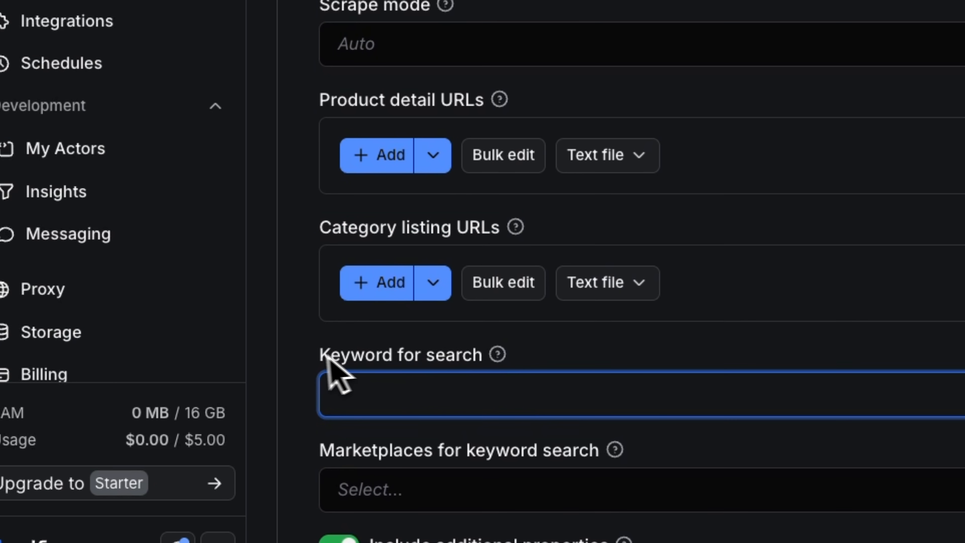
{"action": "left_click_drag", "start_coordinate": [321, 357], "coordinate": [326, 358]}
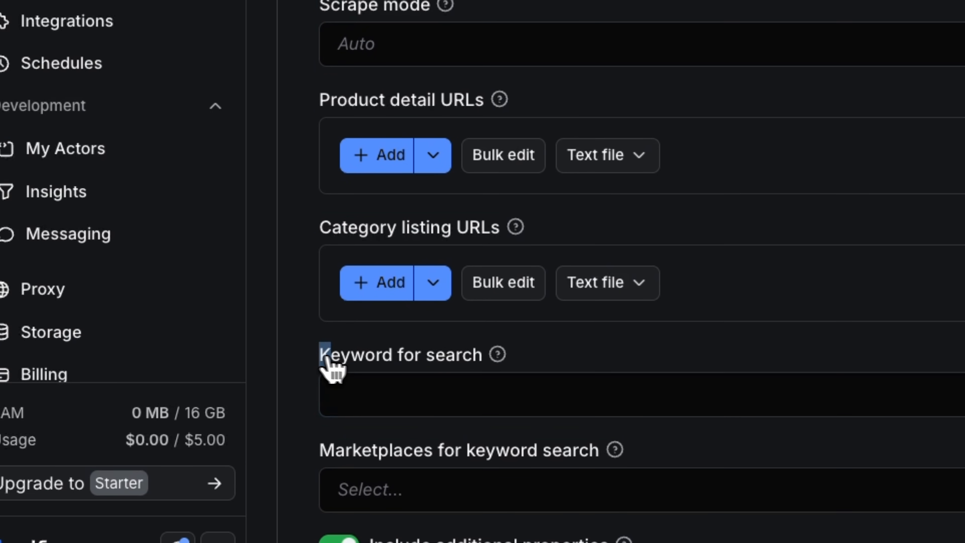
{"action": "left_click", "coordinate": [478, 364]}
{"action": "left_click", "coordinate": [450, 399]}
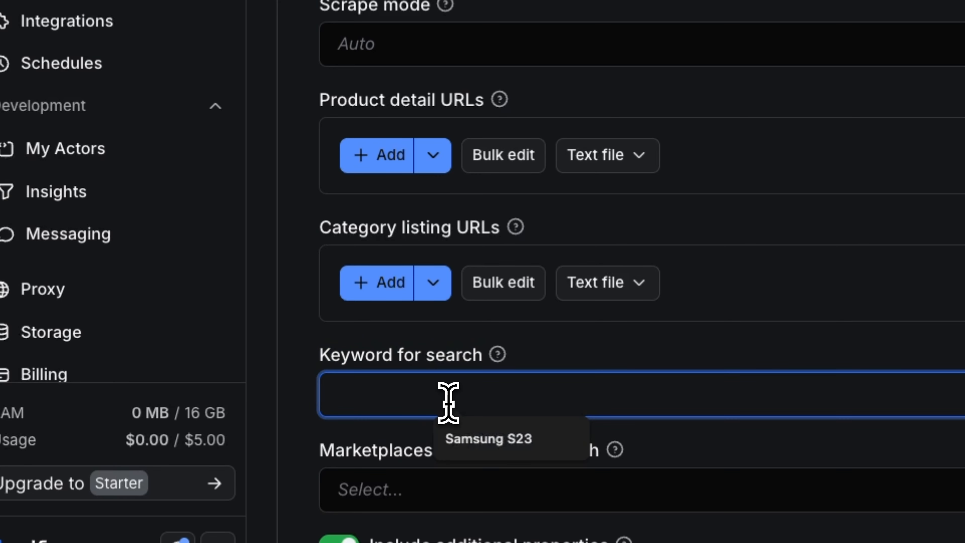
{"action": "type", "text": "b"}
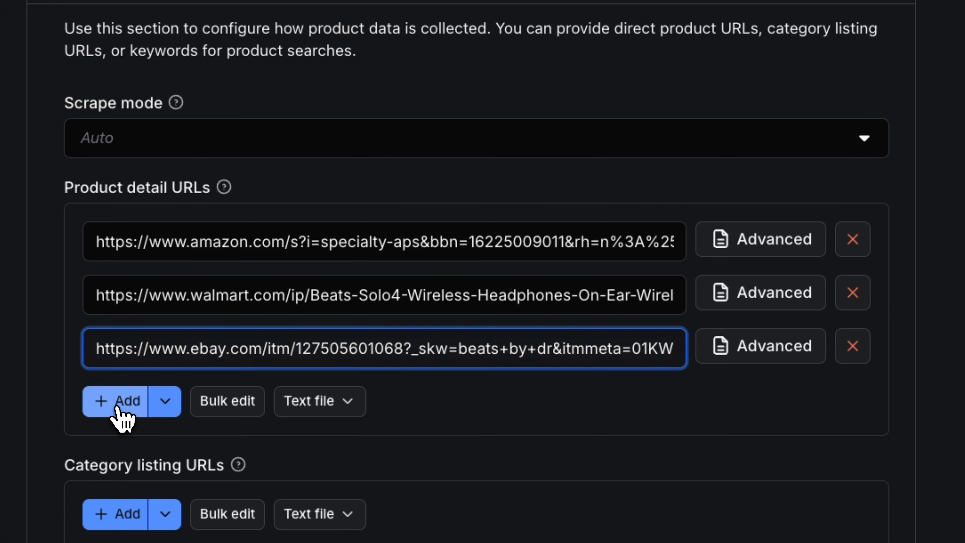
{"action": "left_click", "coordinate": [123, 416]}
{"action": "key", "text": "ctrl+v"}
{"action": "left_click", "coordinate": [505, 474]}
{"action": "scroll", "coordinate": [504, 474], "scroll_direction": "down", "scroll_amount": 4}
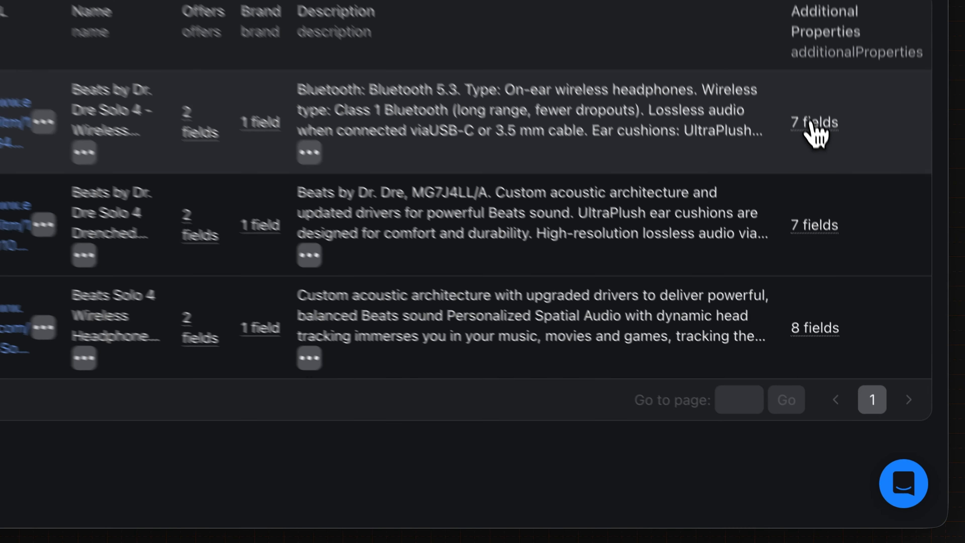
- Examine the additional properties in the results and the AI summary data points and custom prompt options
{"action": "mouse_move", "coordinate": [854, 276]}
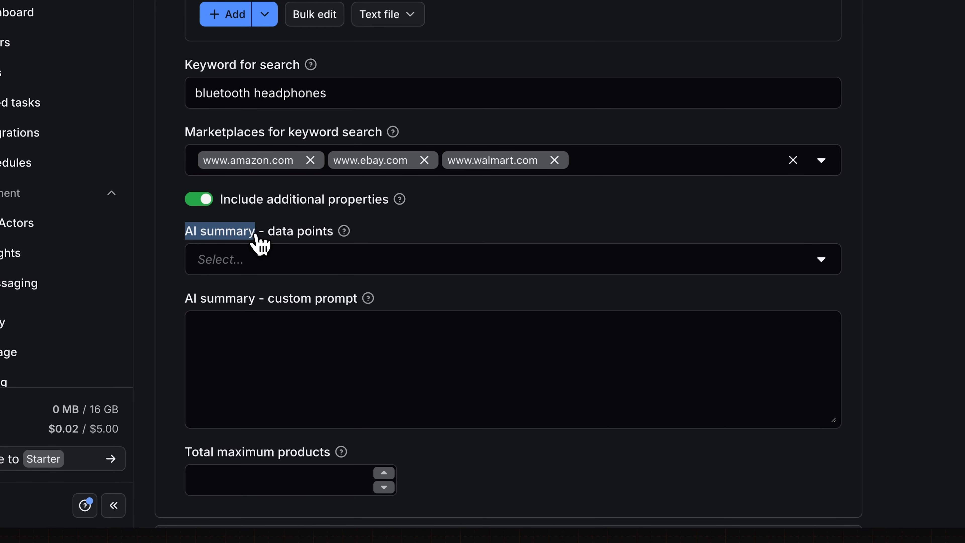
{"action": "left_click", "coordinate": [381, 264]}
{"action": "left_click", "coordinate": [354, 520]}
{"action": "left_click_drag", "start_coordinate": [187, 302], "coordinate": [376, 341]}
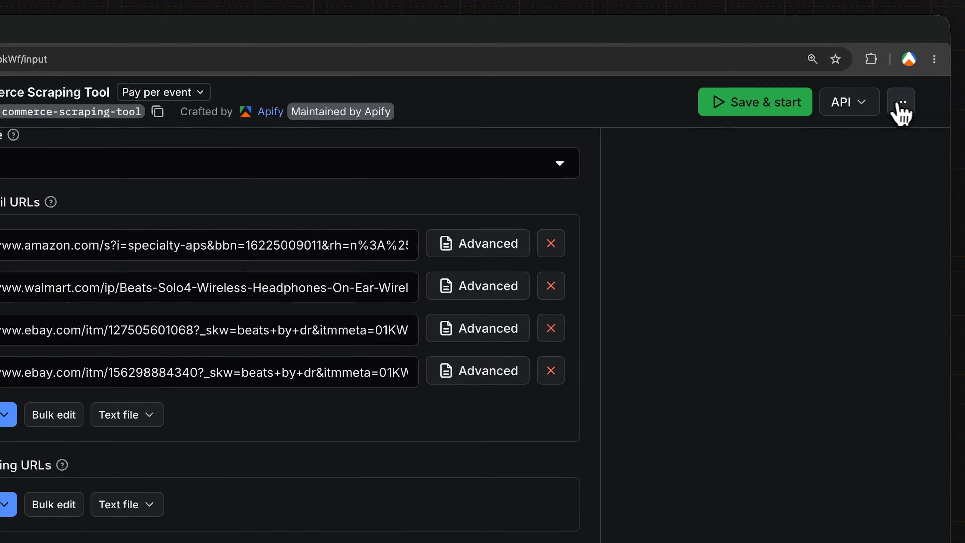
- Save the current scraper input and start a run with it
{"action": "left_click", "coordinate": [903, 89]}
{"action": "left_click", "coordinate": [869, 151]}
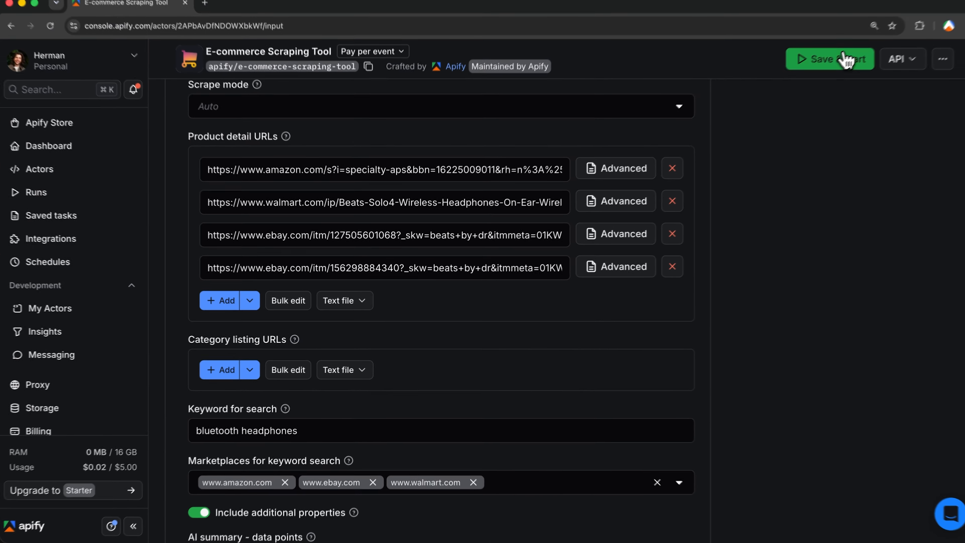
{"action": "left_click", "coordinate": [843, 58]}
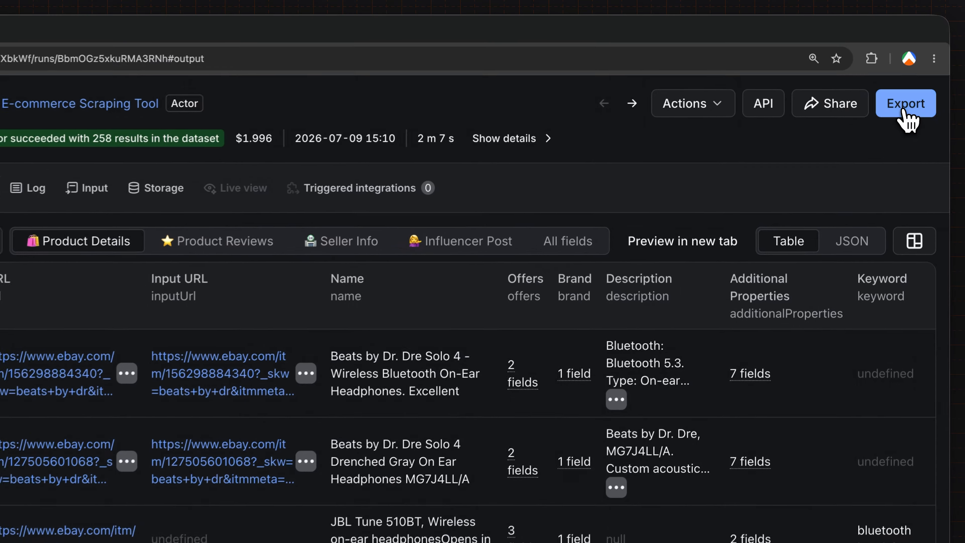
- Open the export options for the run's dataset and choose XML as the format
{"action": "left_click", "coordinate": [907, 81]}
{"action": "left_click", "coordinate": [360, 198]}
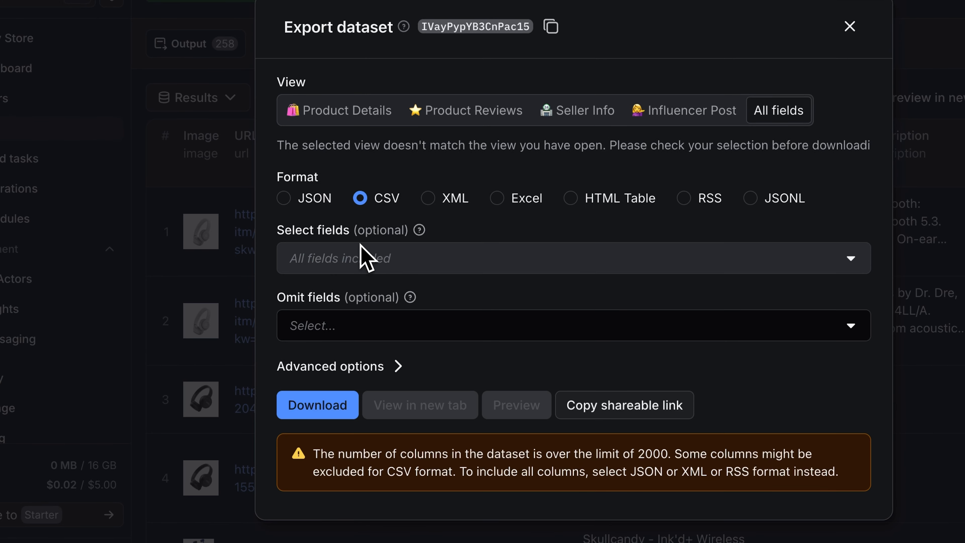
{"action": "left_click", "coordinate": [428, 198]}
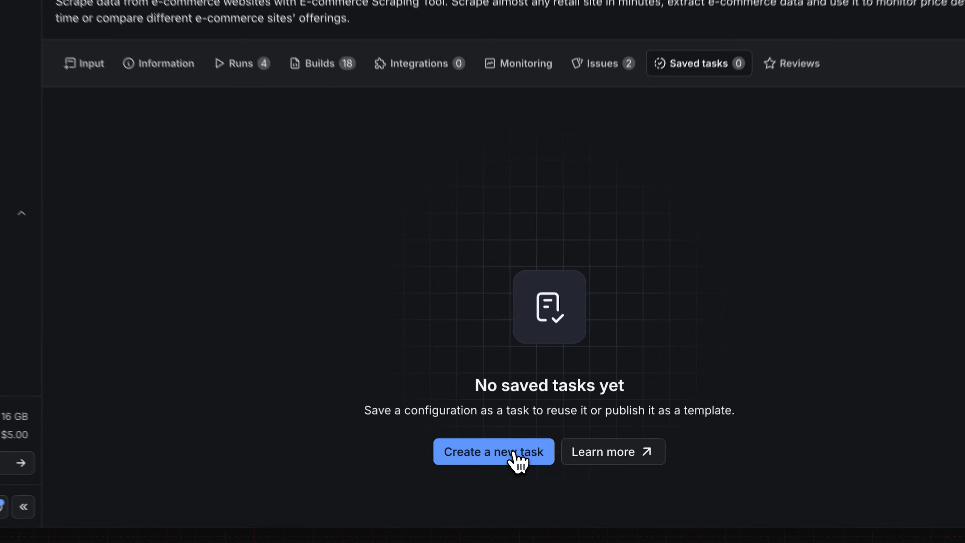
- Create a new saved task for the E-commerce Scraping Tool and create a schedule for that task
{"action": "left_click", "coordinate": [511, 467]}
{"action": "left_click", "coordinate": [60, 224]}
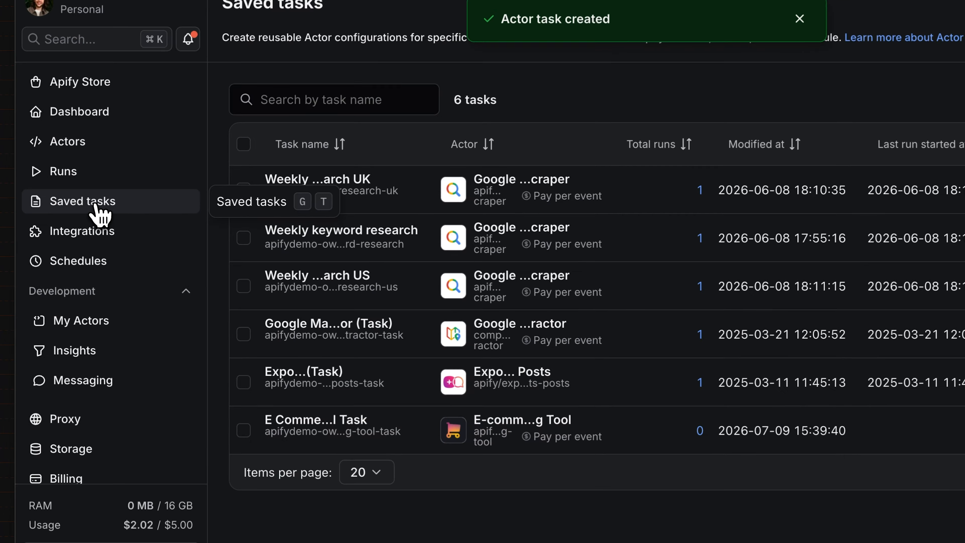
{"action": "left_click", "coordinate": [245, 431]}
{"action": "left_click", "coordinate": [698, 98]}
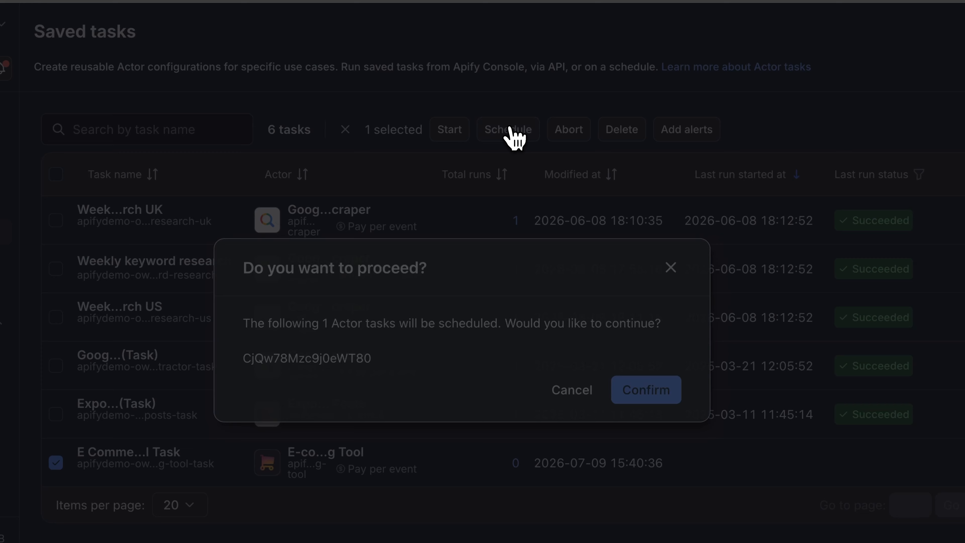
{"action": "left_click", "coordinate": [645, 390]}
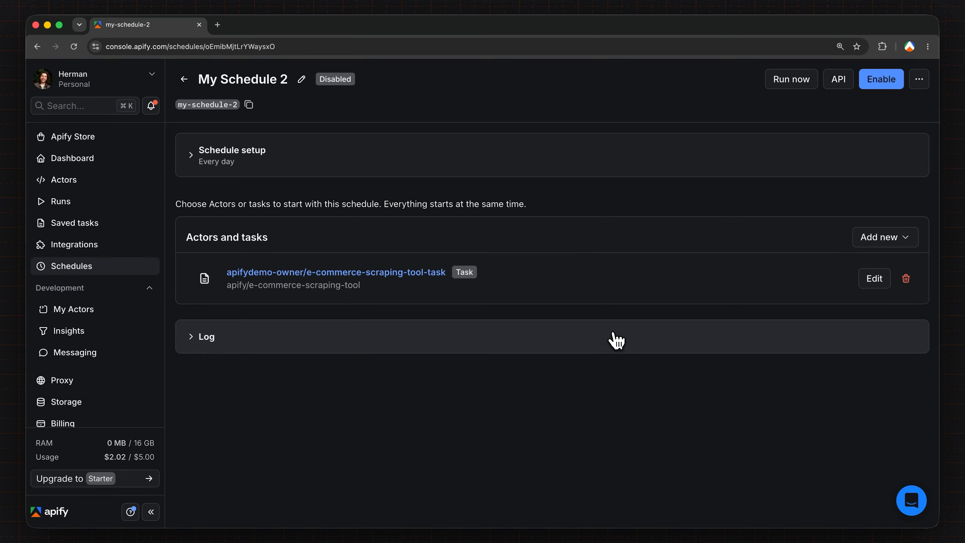
- Set the new schedule to run hourly with the default every-hour option, then save and enable it
{"action": "left_click", "coordinate": [207, 123]}
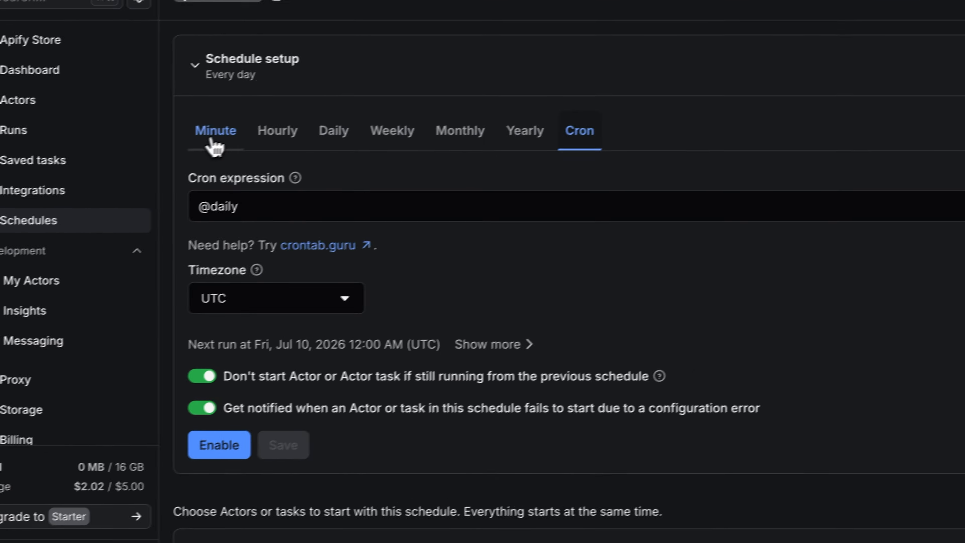
{"action": "left_click", "coordinate": [279, 189]}
{"action": "left_click", "coordinate": [247, 460]}
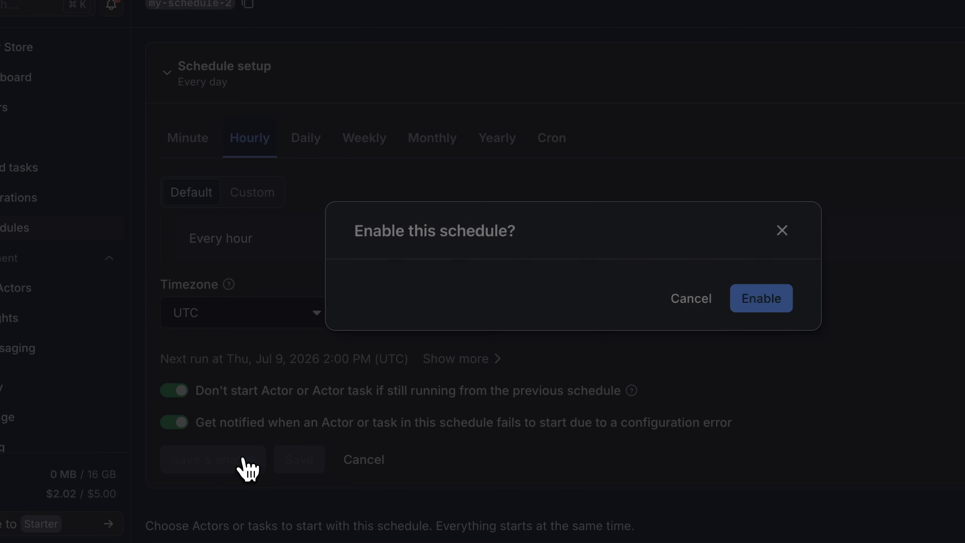
{"action": "left_click", "coordinate": [759, 297]}
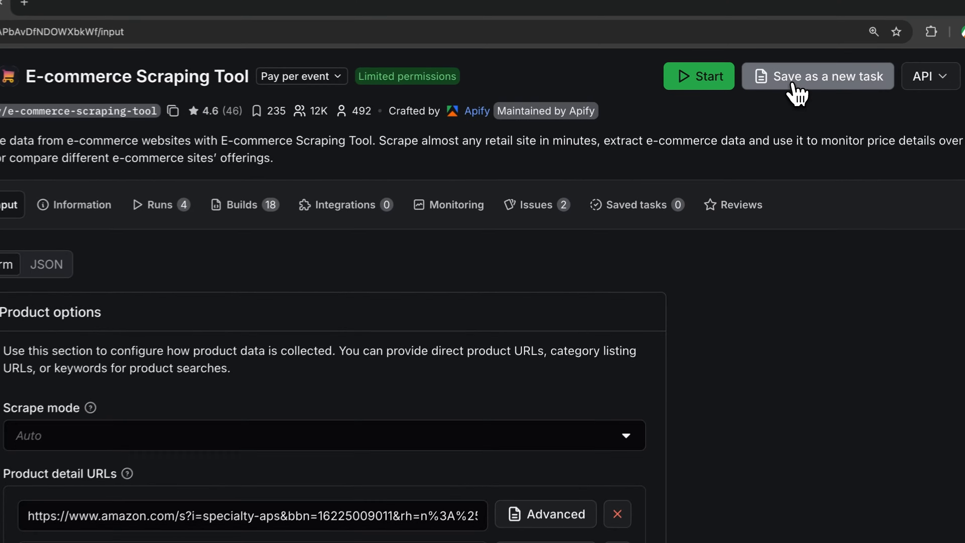
- Save the configured scraper input as a new Actor task titled "Weekly market intelligence report"
{"action": "left_click", "coordinate": [795, 80]}
{"action": "triple_click", "coordinate": [470, 230]}
{"action": "type", "text": "We"}
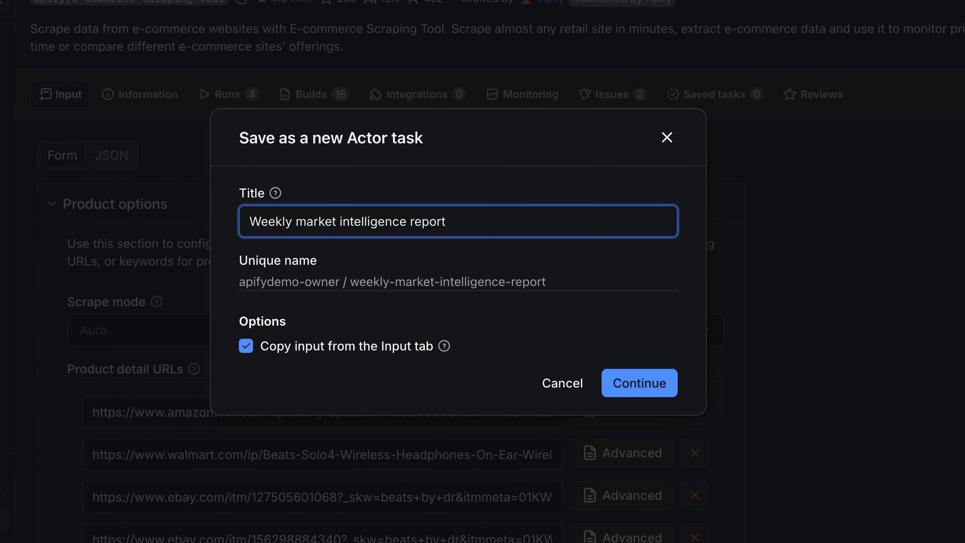
{"action": "left_click", "coordinate": [649, 383]}
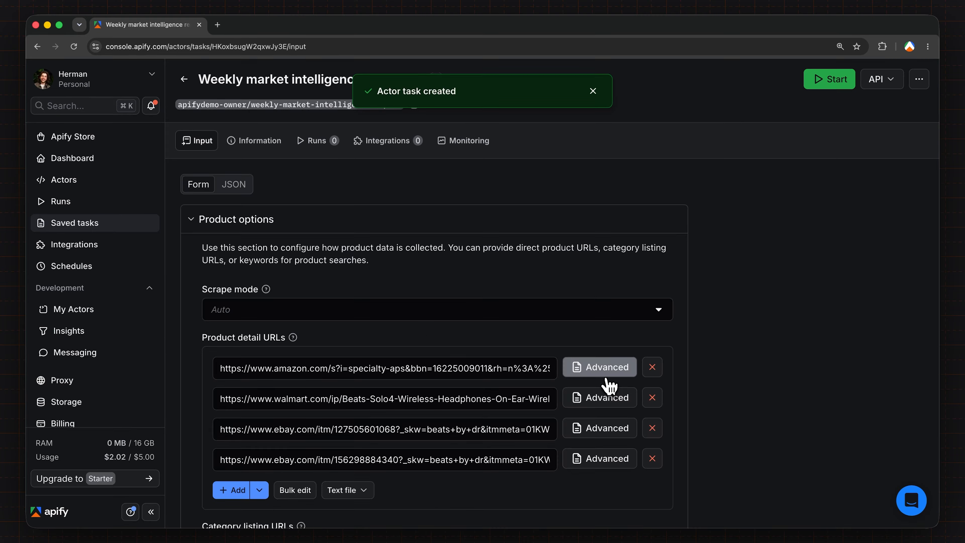
- Select the weekly market intelligence report task among the saved tasks and create a schedule for it
{"action": "left_click", "coordinate": [97, 223]}
{"action": "left_click", "coordinate": [191, 392]}
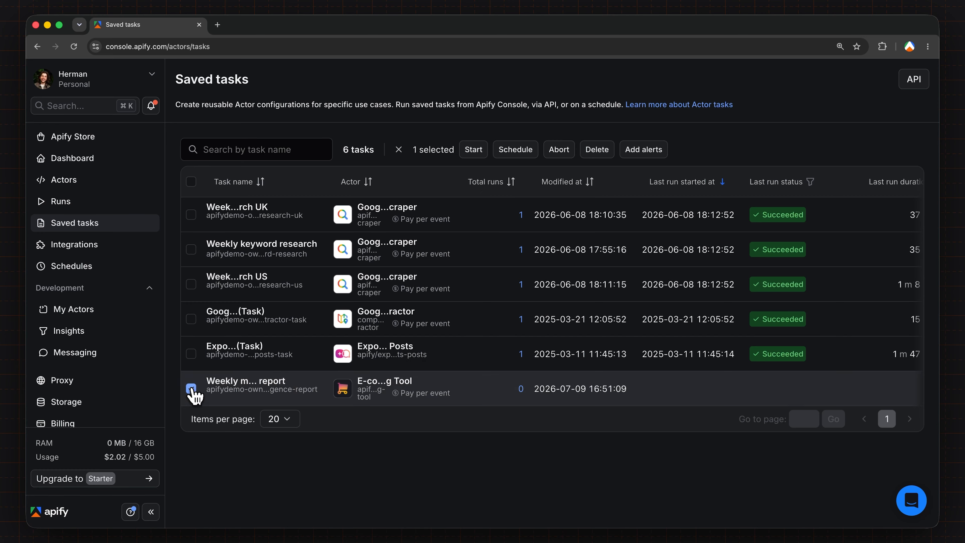
{"action": "left_click", "coordinate": [532, 150]}
{"action": "left_click", "coordinate": [611, 335]}
- Set the report task's schedule to run every week, then save and enable it
{"action": "left_click", "coordinate": [333, 202]}
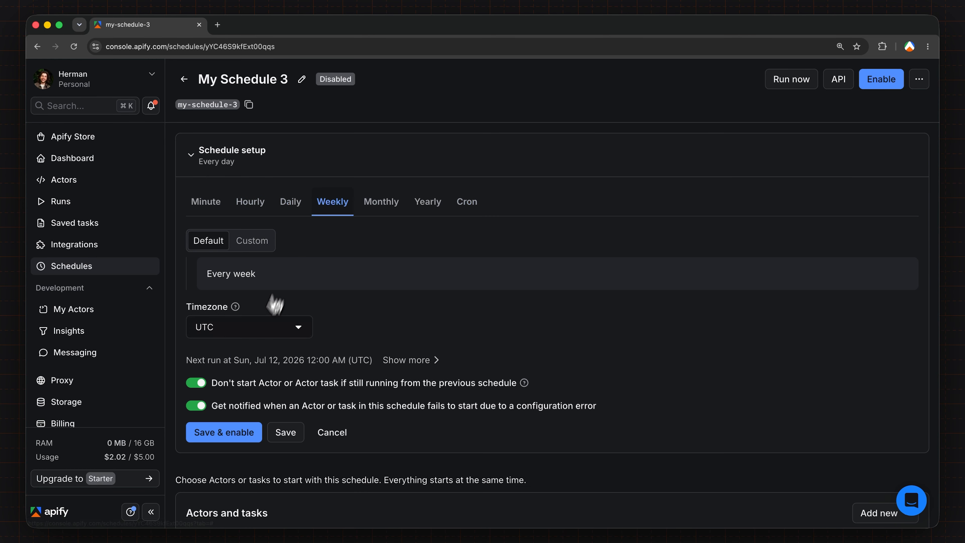
{"action": "left_click", "coordinate": [225, 433]}
{"action": "left_click", "coordinate": [614, 320]}
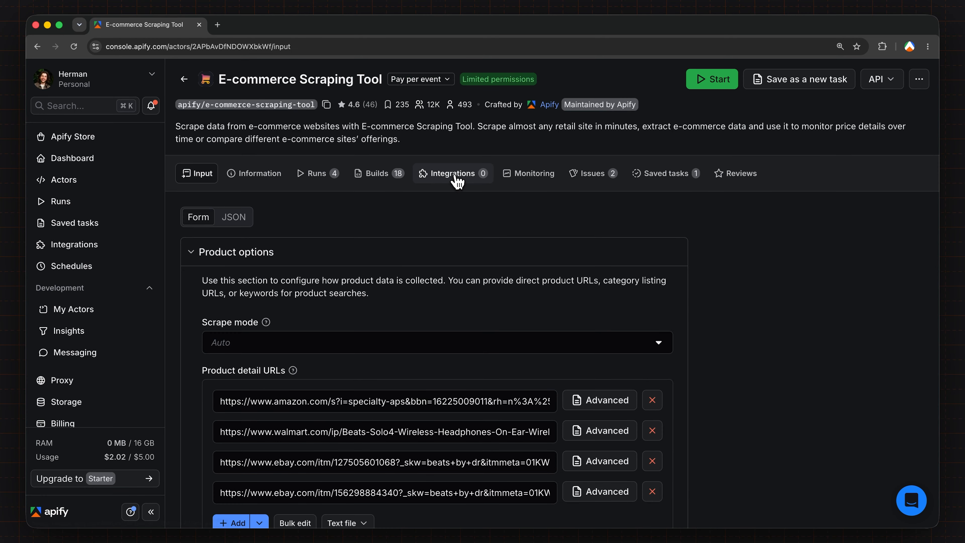
- Open the integrations of the E-commerce Scraping Tool
{"action": "left_click", "coordinate": [458, 181]}
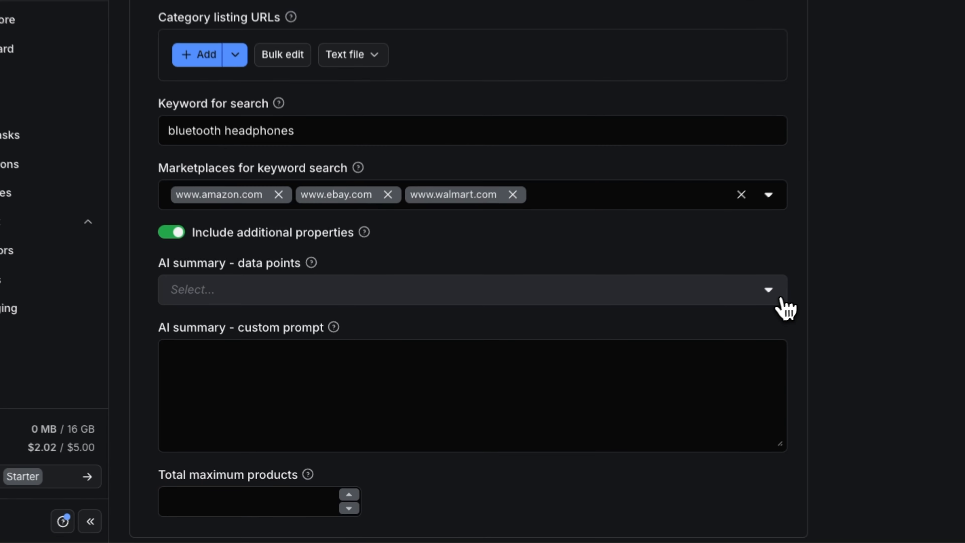
- Select name and description as the data points for the AI summary
{"action": "left_click", "coordinate": [659, 338]}
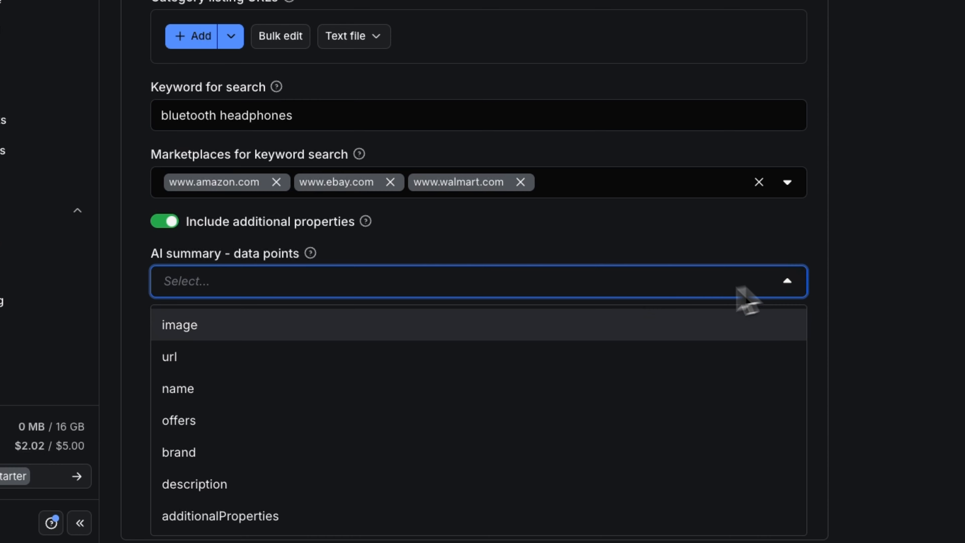
{"action": "left_click", "coordinate": [505, 383]}
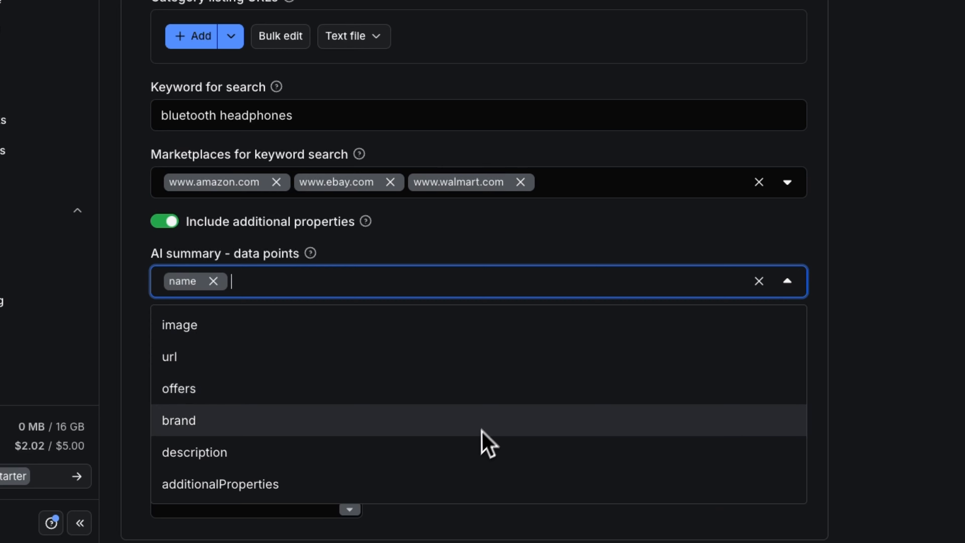
{"action": "left_click", "coordinate": [477, 443]}
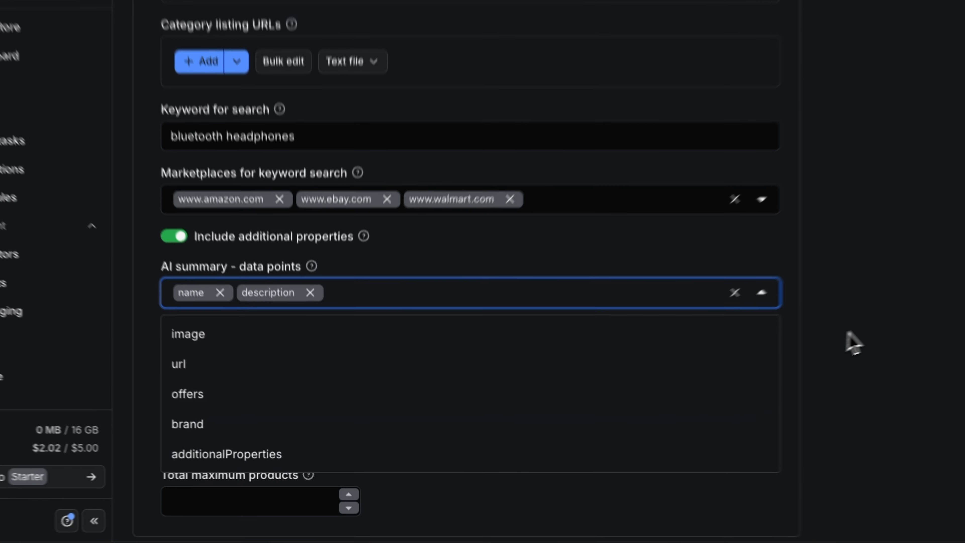
{"action": "left_click", "coordinate": [879, 324]}
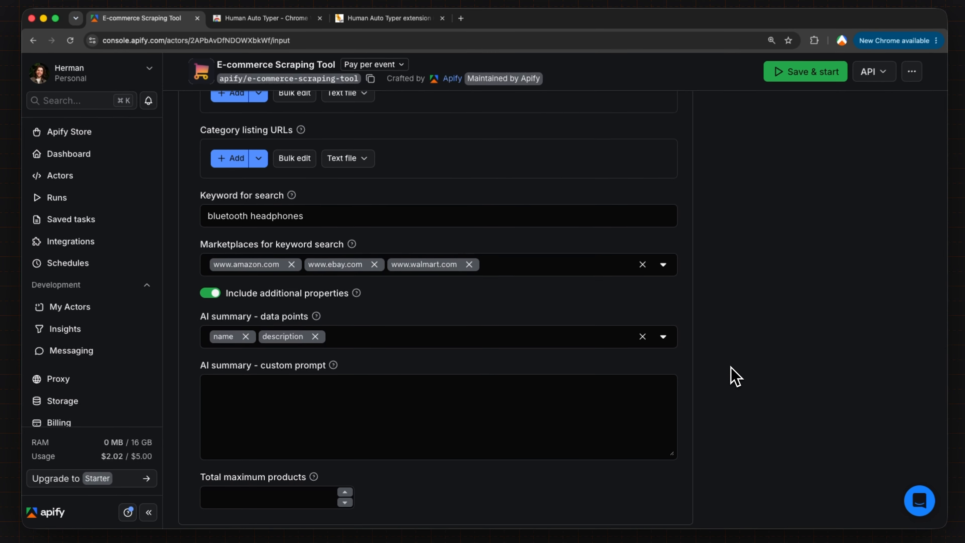
- Enter "What competitors are highlighting" as the custom prompt for the AI summary
{"action": "left_click", "coordinate": [605, 391]}
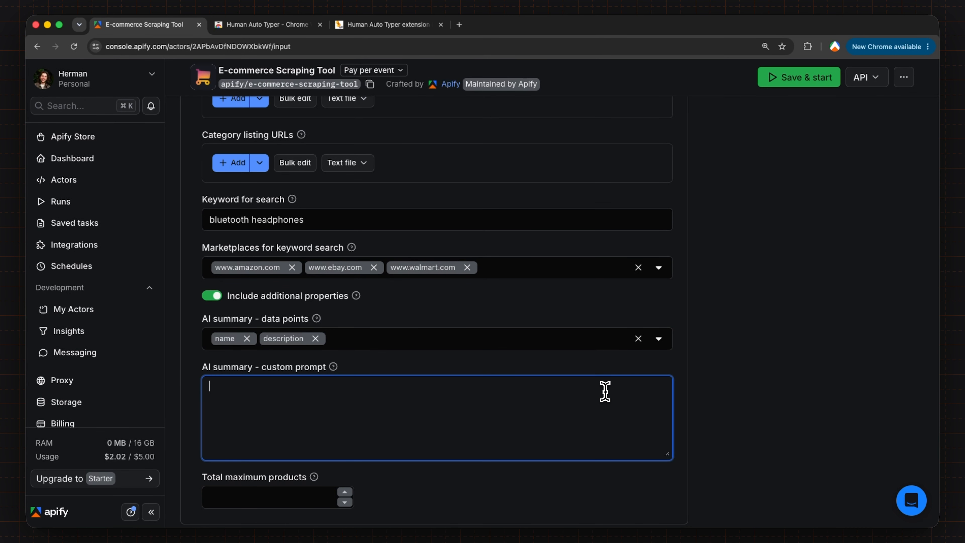
{"action": "type", "text": "What competito"}
{"action": "type", "text": "rs are highlighting"}
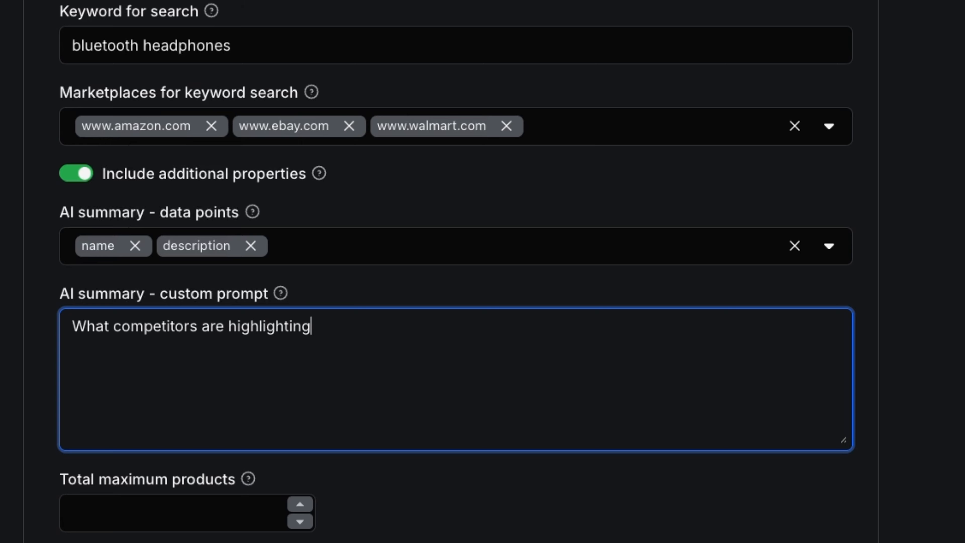